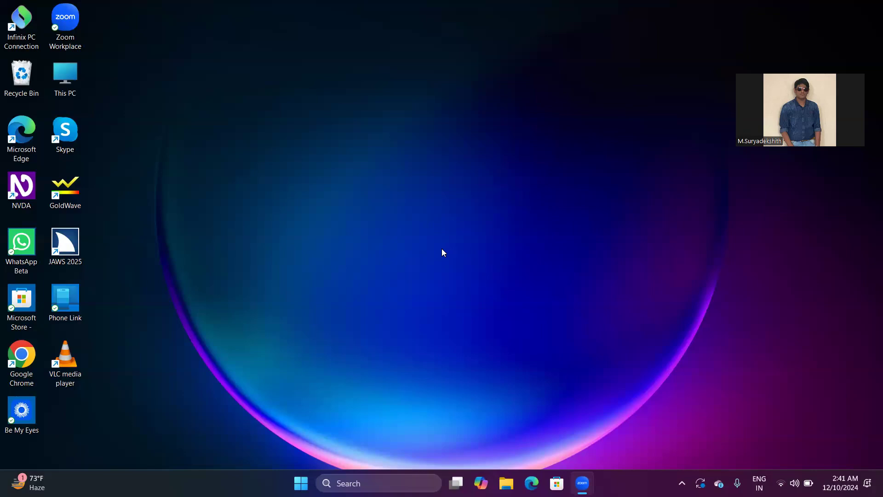
Go to the desktop and open Google Chrome.
key(super+d)
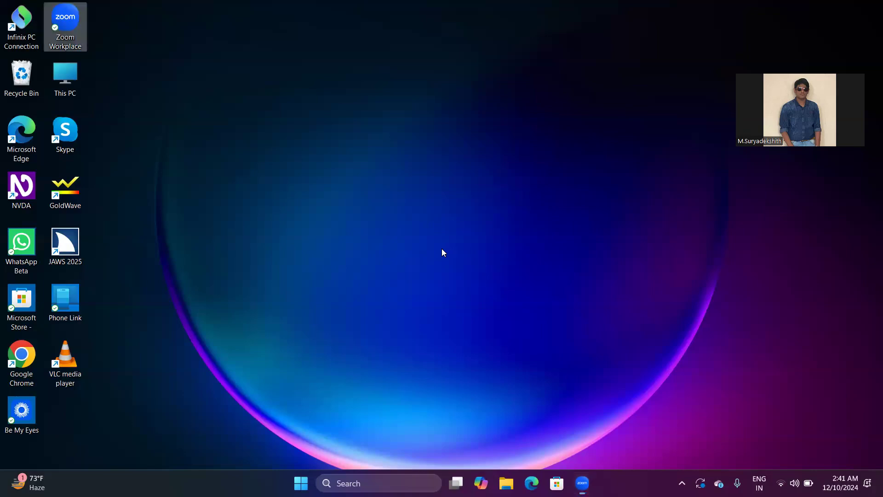
key(g)
key(o)
key(o)
key(Return)
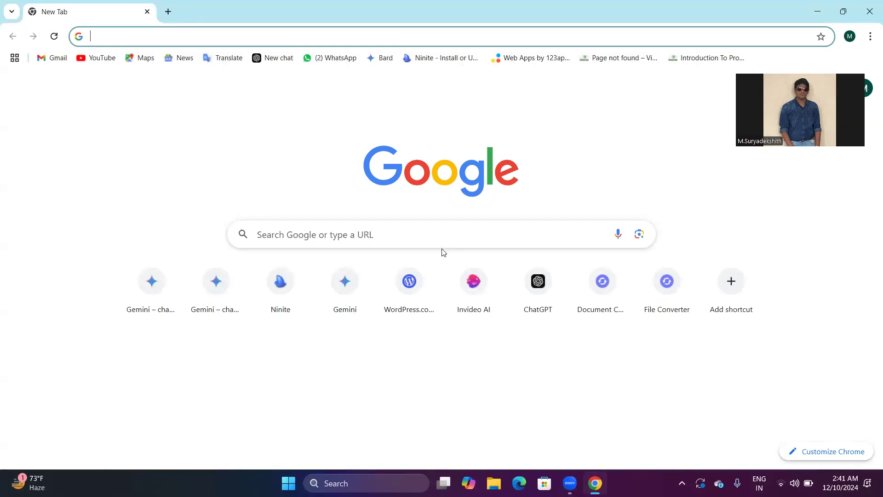
Go to the website invideo.ai.
text(invideo.ai)
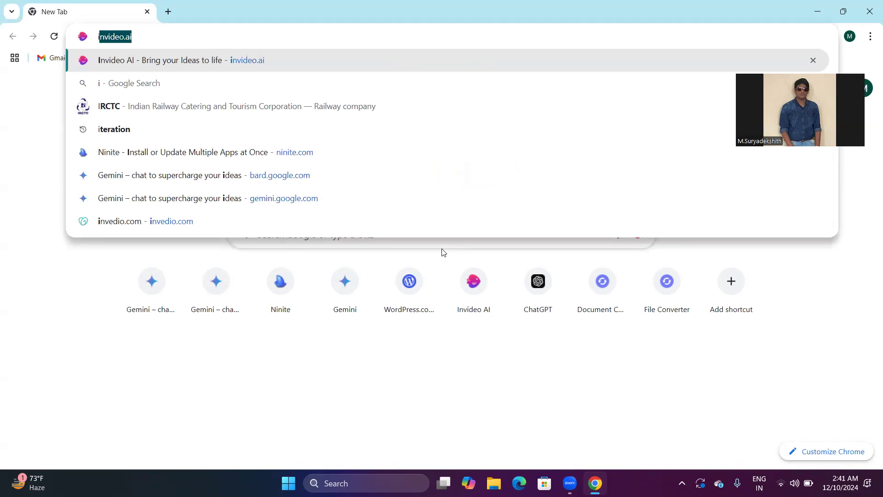
key(Right)
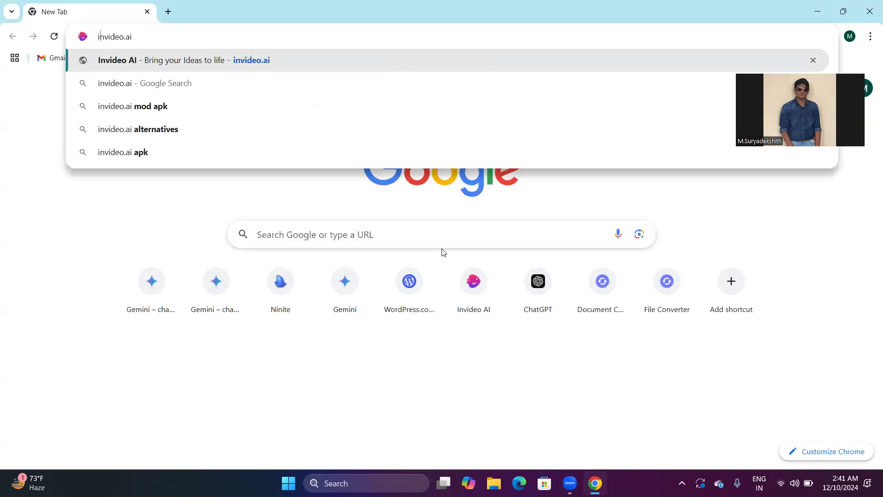
key(Left)
key(Left)
key(Right)
key(Return)
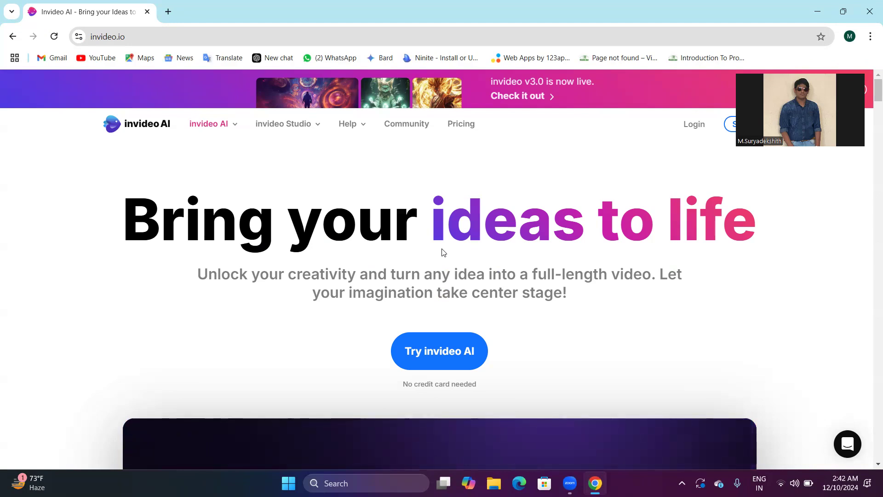
Look through the invideo AI homepage, from the sample videos and editing features to the mobile app section.
scroll(443, 252, down, 12)
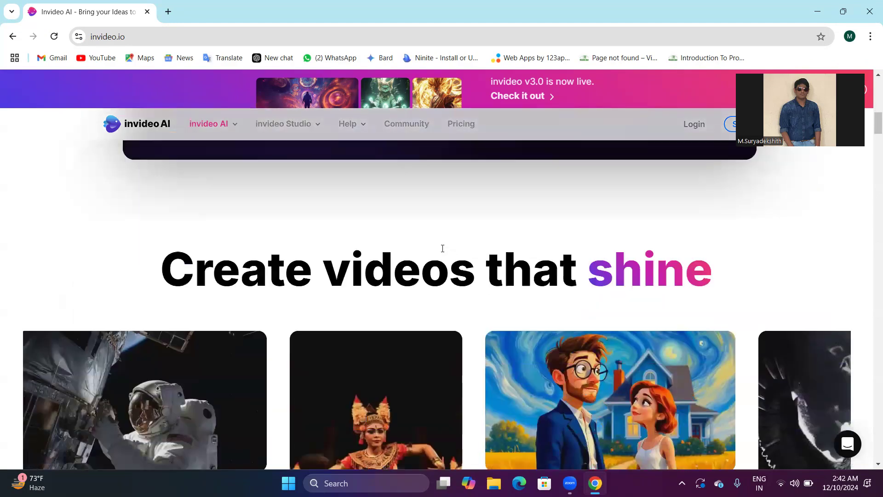
scroll(442, 249, down, 2)
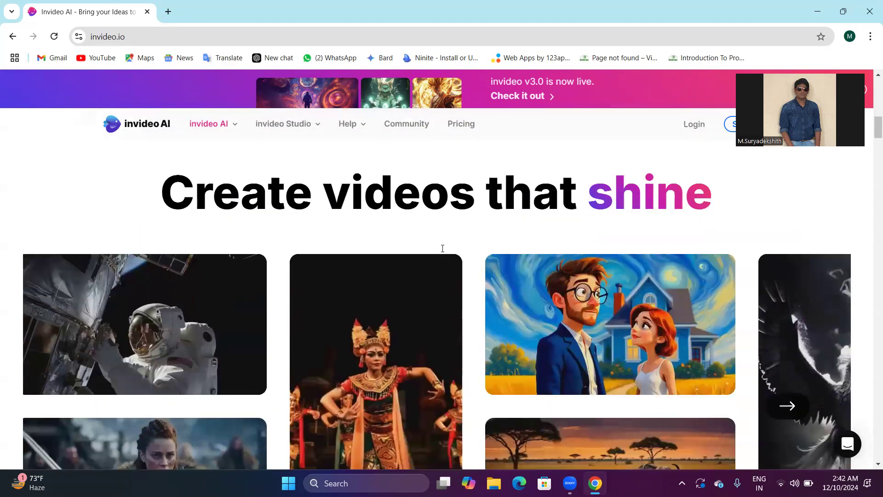
scroll(442, 248, down, 10)
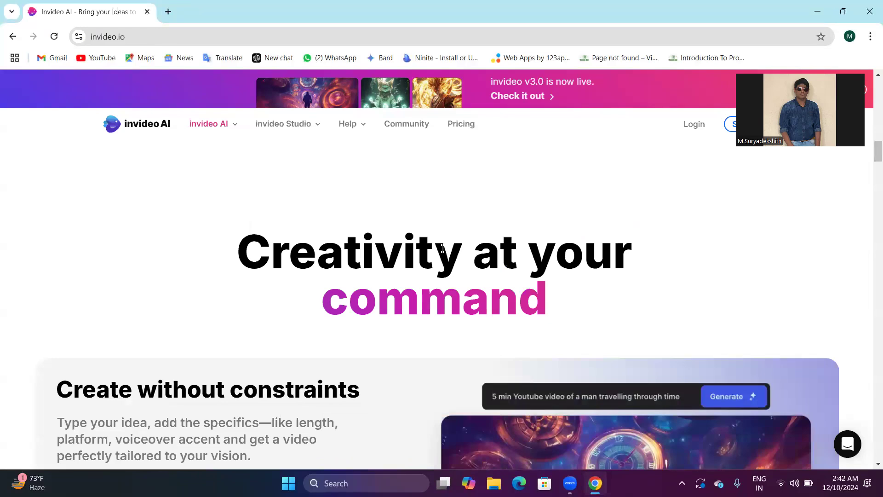
scroll(442, 248, down, 6)
scroll(443, 251, down, 8)
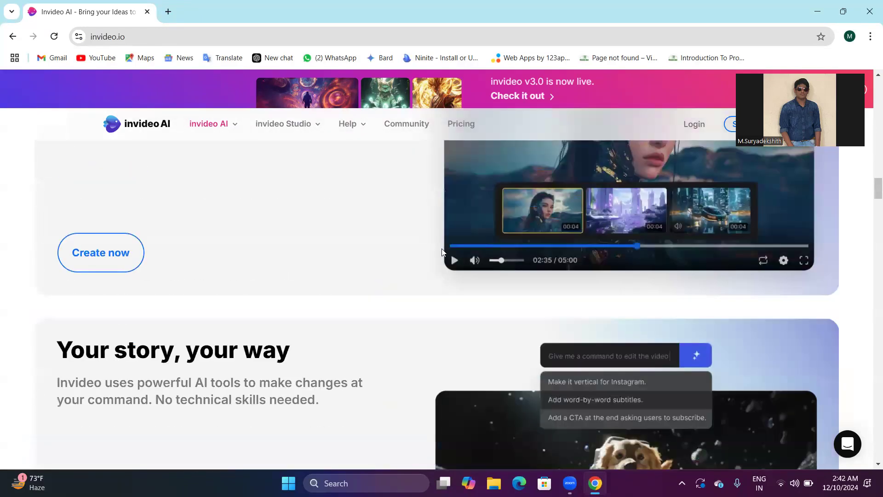
scroll(442, 252, down, 2)
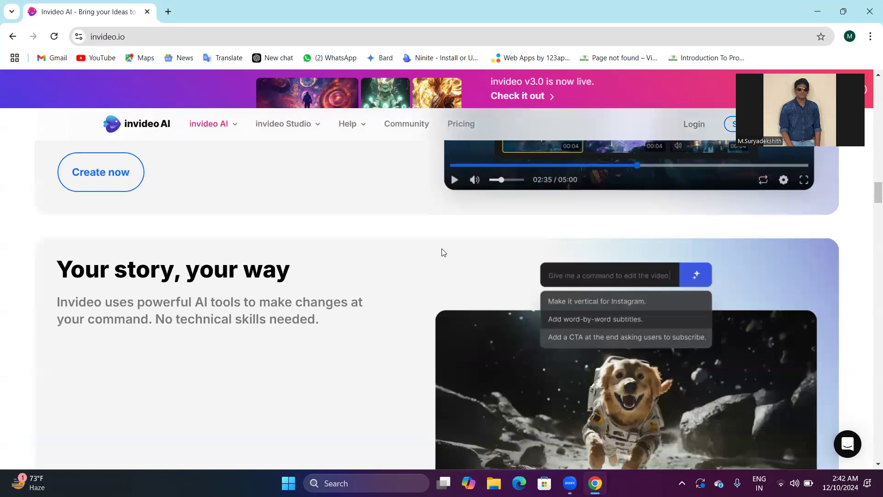
scroll(443, 252, down, 10)
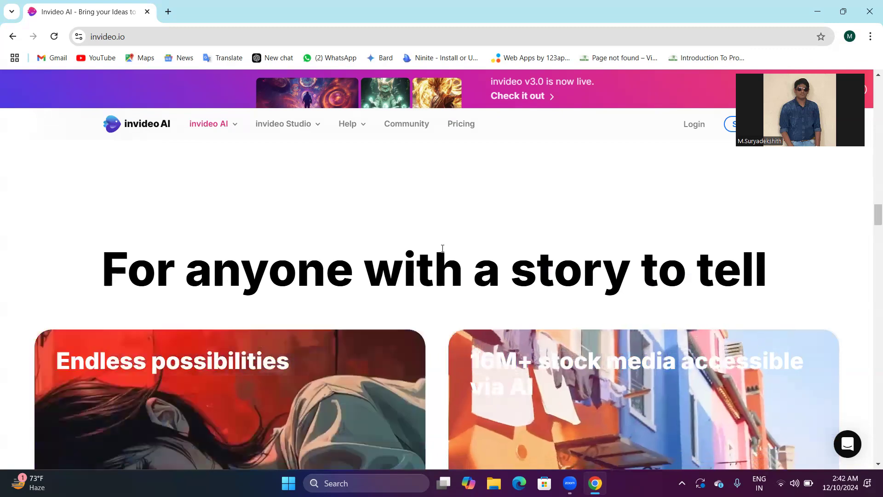
scroll(443, 249, down, 10)
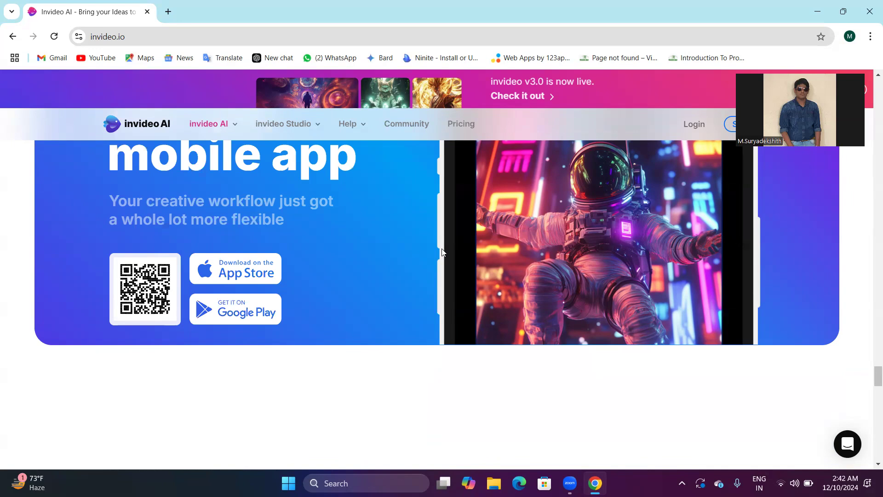
Open the invideo AI sign-up page and sign in to reach the video creation workspace.
key(Return)
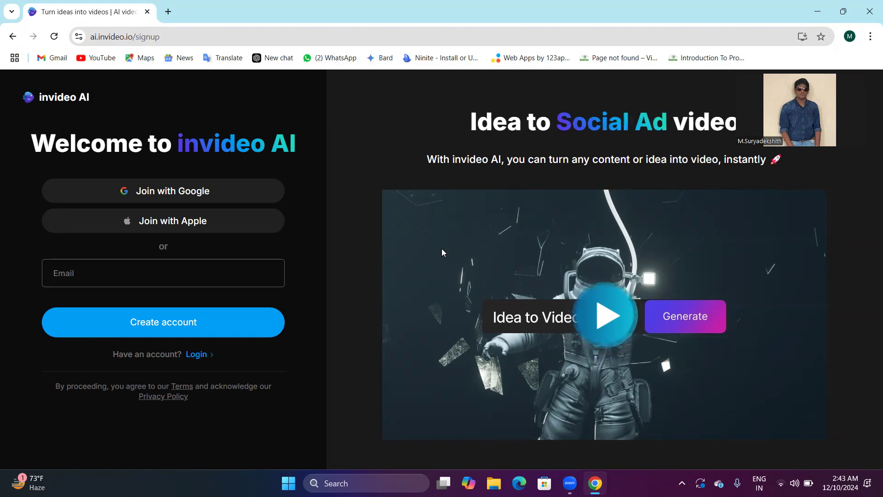
key(Return)
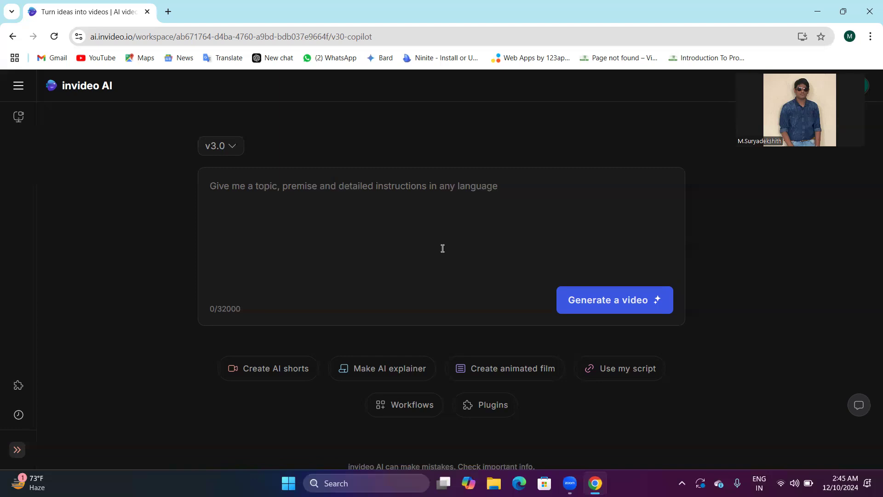
Generate a 2.5-minute professional, male-voiced video on the latest technology trends in artificial intelligence, ending with a techwonders like, share, comment and subscribe request.
scroll(442, 248, down, 1)
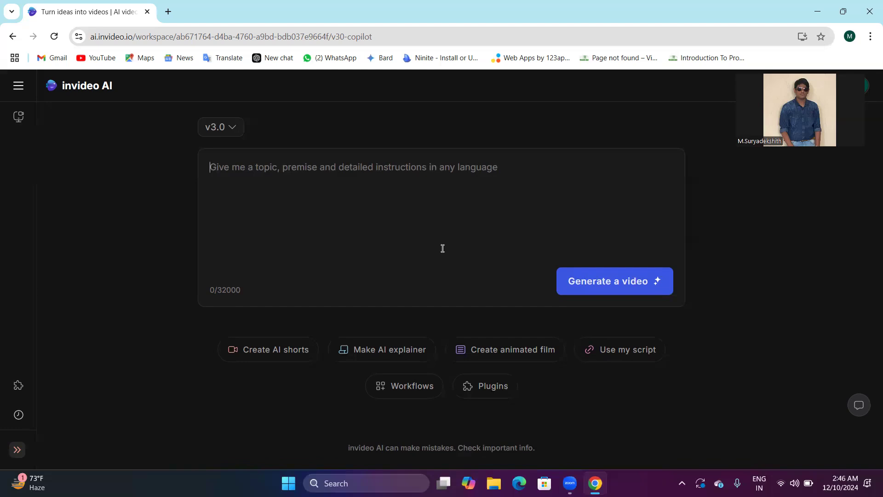
text(I need the video on the latest trends of technology in role of artificial intelligence. The video voice should be male and the video tone should be professional and the video time should be 2.5 minutes and by the way the end of the video, tell them that we are from the techwonders  team and tell them to do like, share, comment, and subscribe our tech wonders YouTube channel to grow our community more.)
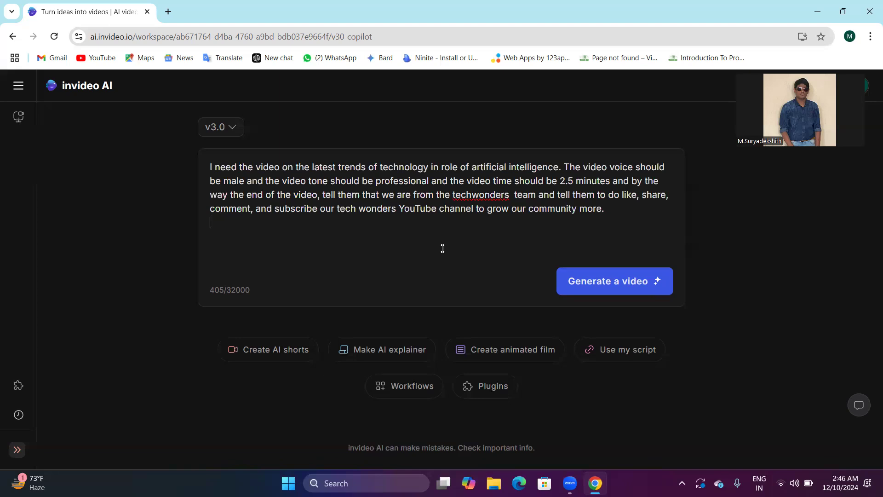
key(Return)
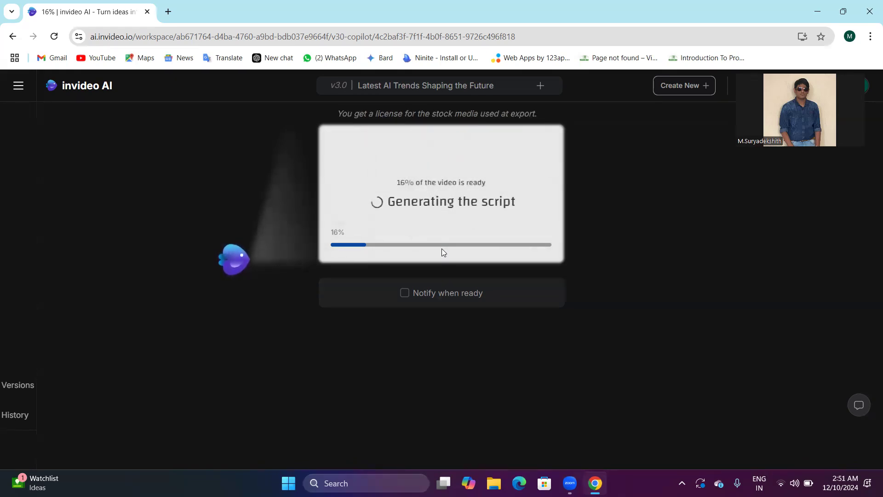
Dismiss the additional feedback form without submitting any text.
key(alt+Tab)
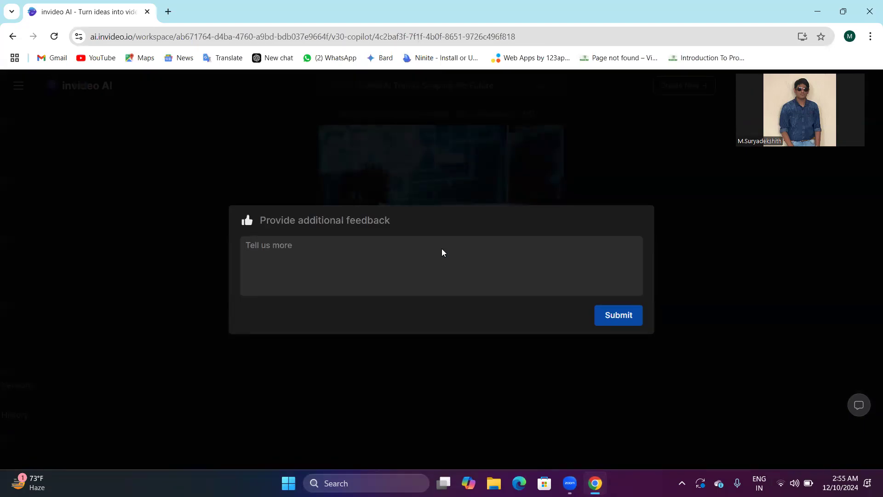
key(Escape)
key(Escape)
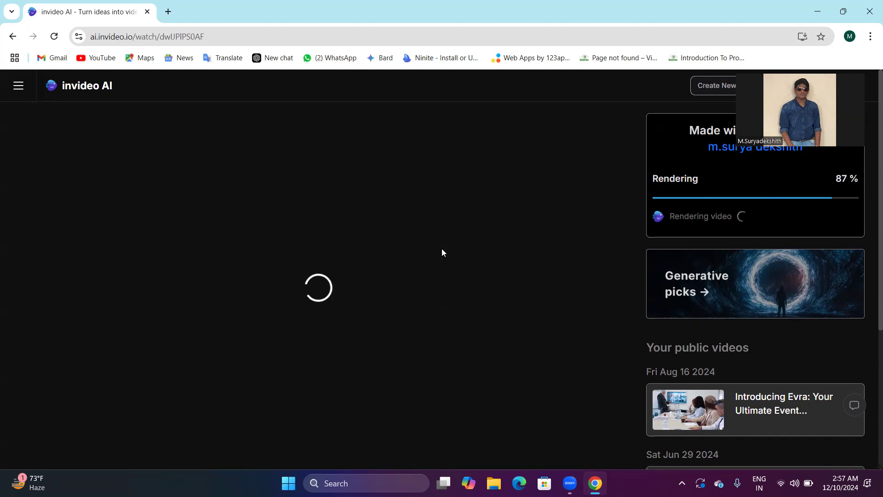
Open the browser's download history and check the entry of the AI trends video.
key(alt)
key(Return)
key(Down)
key(Down)
key(Down)
key(Down)
key(Down)
key(Down)
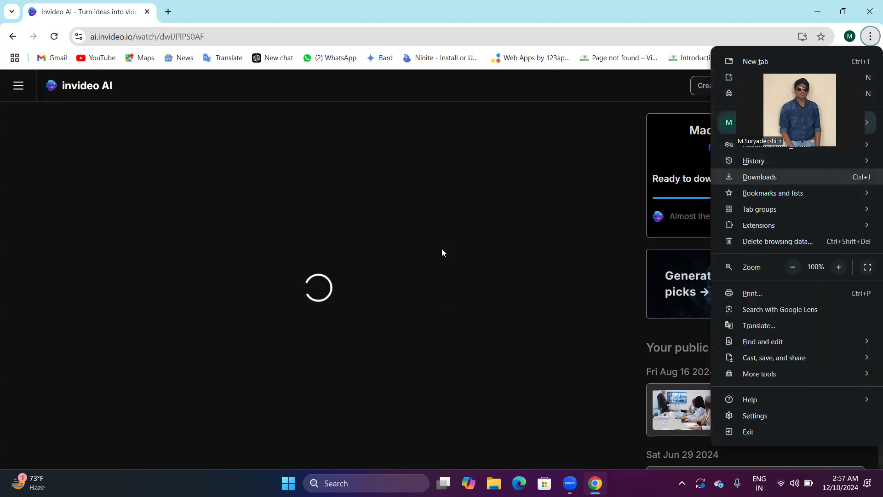
key(Return)
key(Tab)
key(Tab)
key(Tab)
key(shift+Tab)
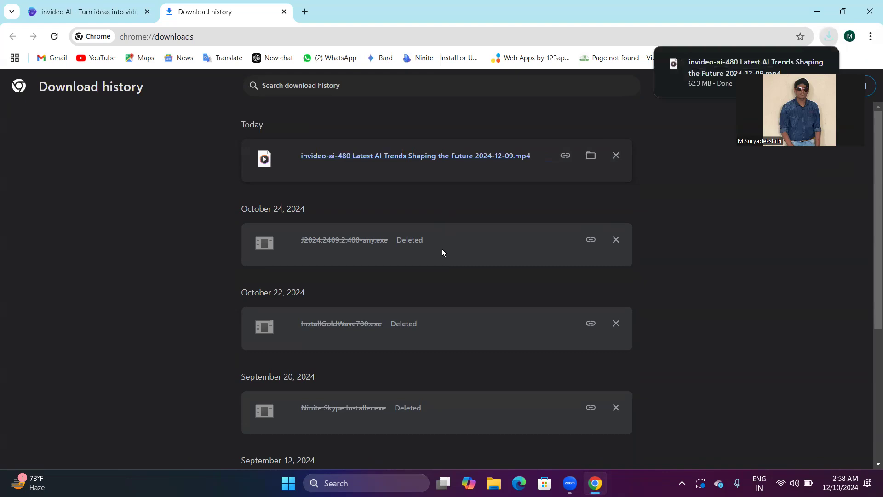
Close Chrome and open This PC from the desktop.
key(alt+F4)
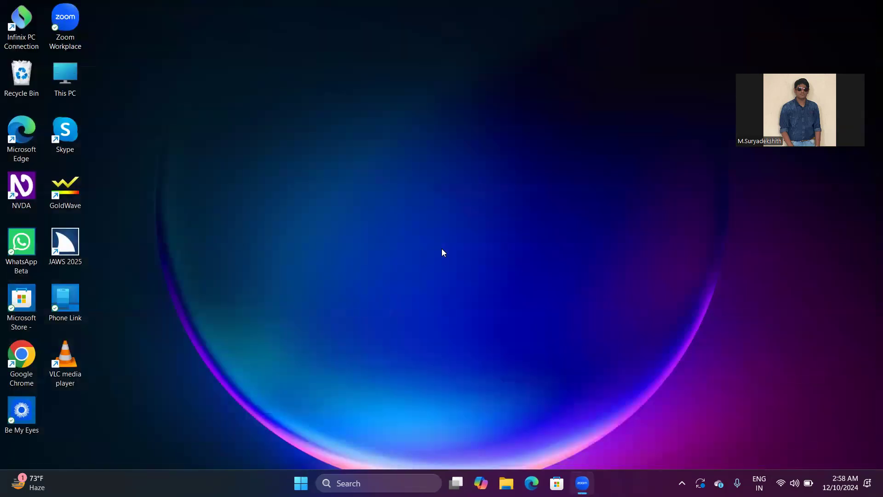
key(super+d)
key(t)
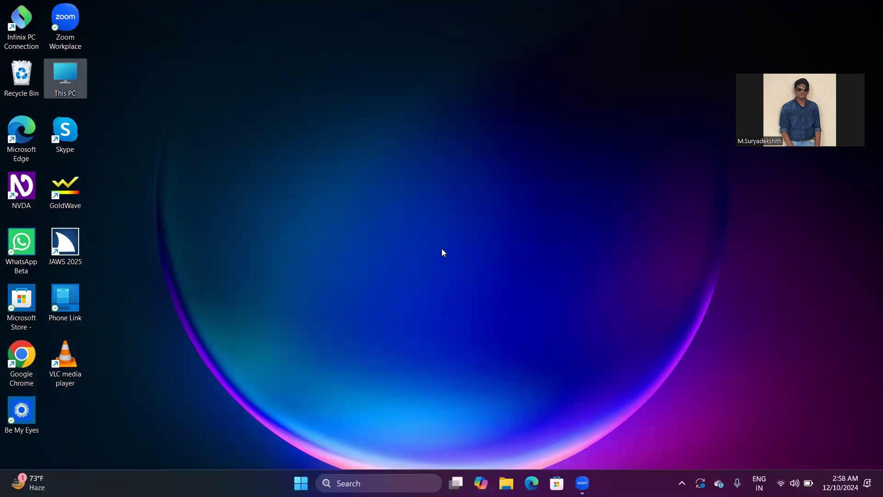
key(Return)
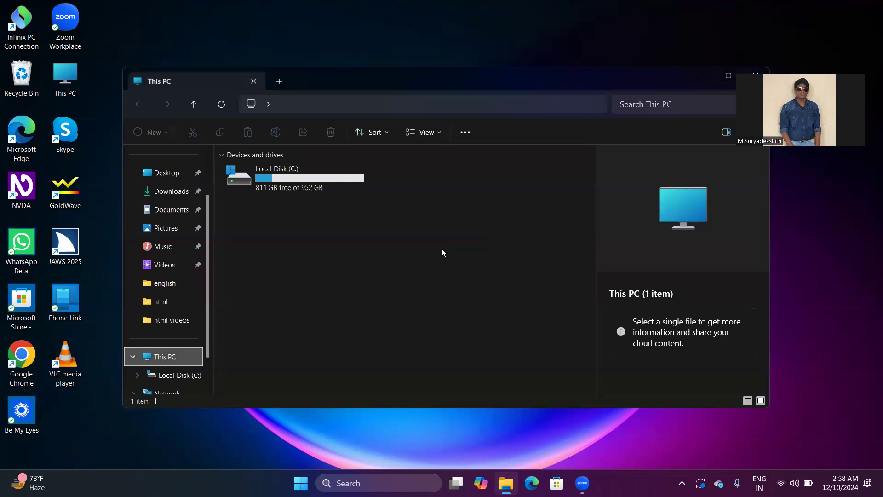
Open the Downloads folder and select the invideo-ai-480 Latest AI Trends video file.
key(Tab)
key(Down)
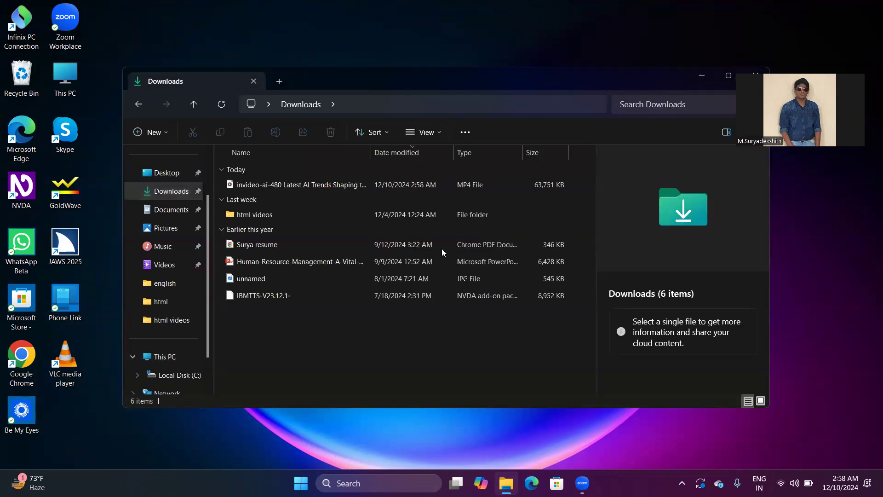
key(Tab)
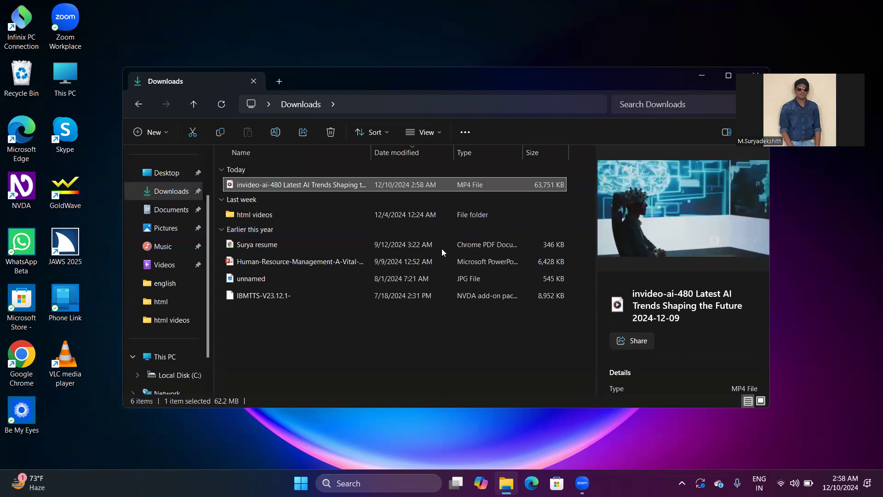
Try to open the downloaded AI trends video with VLC media player.
key(shift+F10)
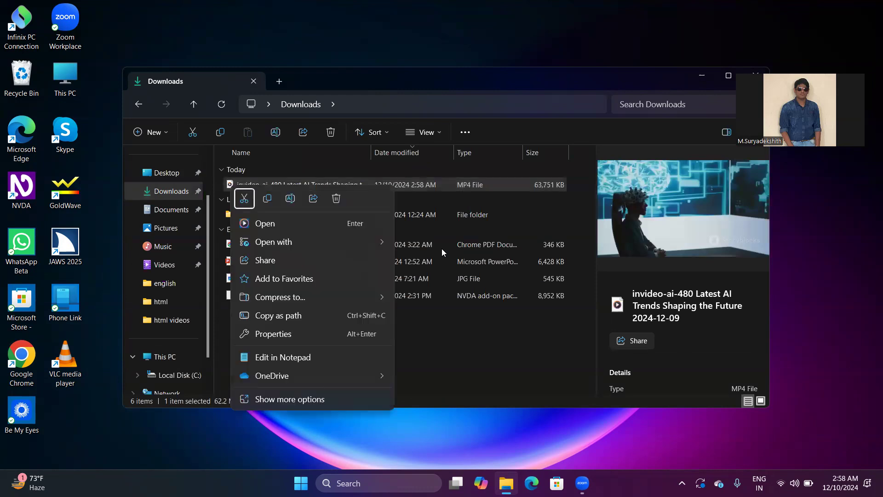
key(Down)
key(Right)
key(Down)
key(Down)
key(Down)
key(Down)
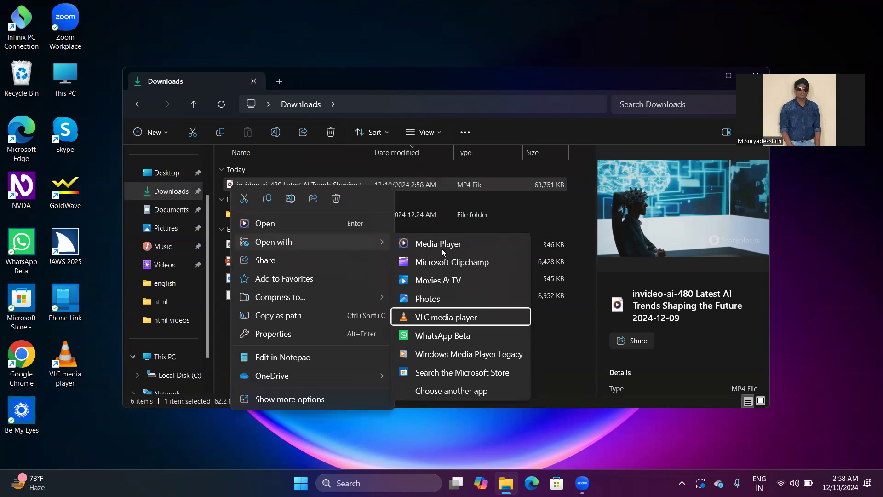
key(Return)
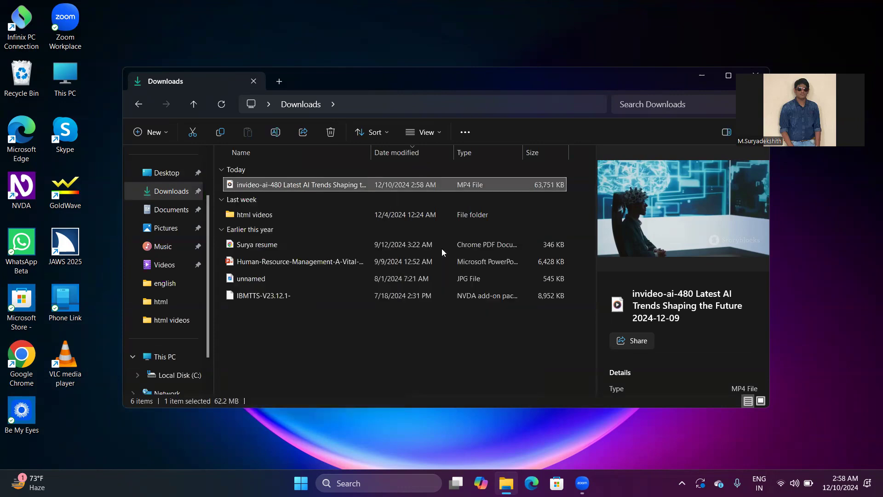
Pause the AI trends video in Media Player and close the player.
key(Tab)
key(Tab)
key(Tab)
key(Tab)
key(Return)
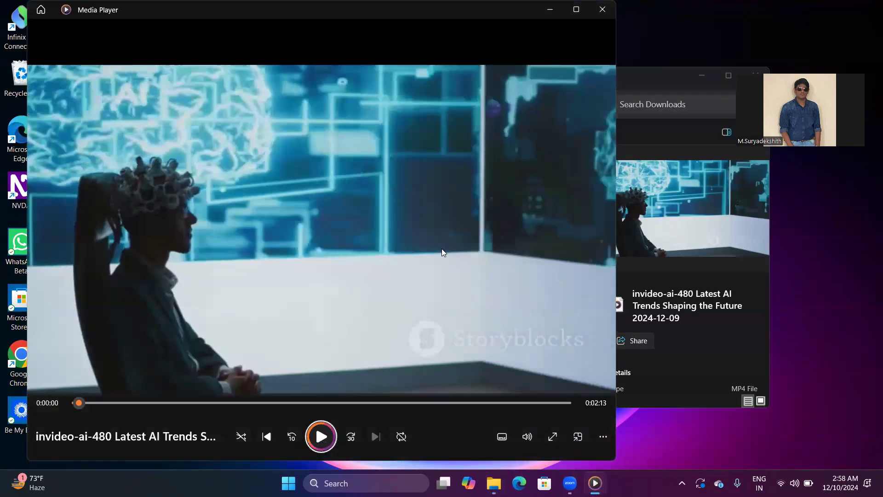
key(Tab)
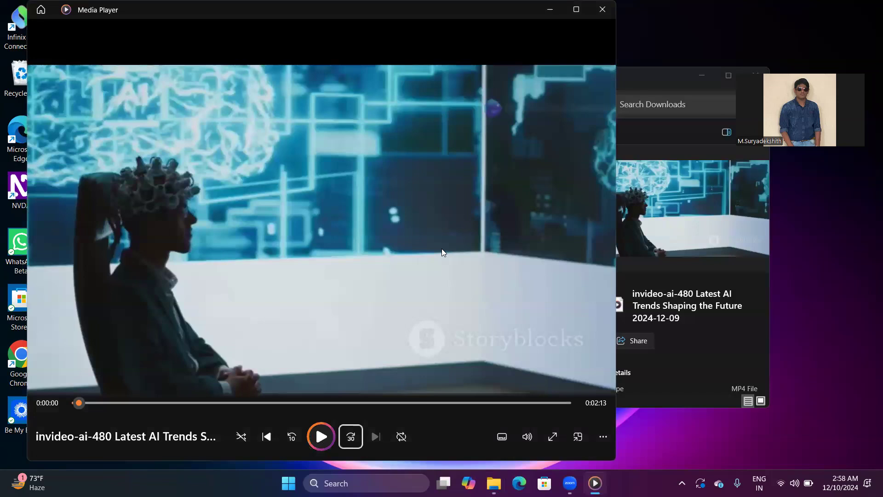
key(shift+Tab)
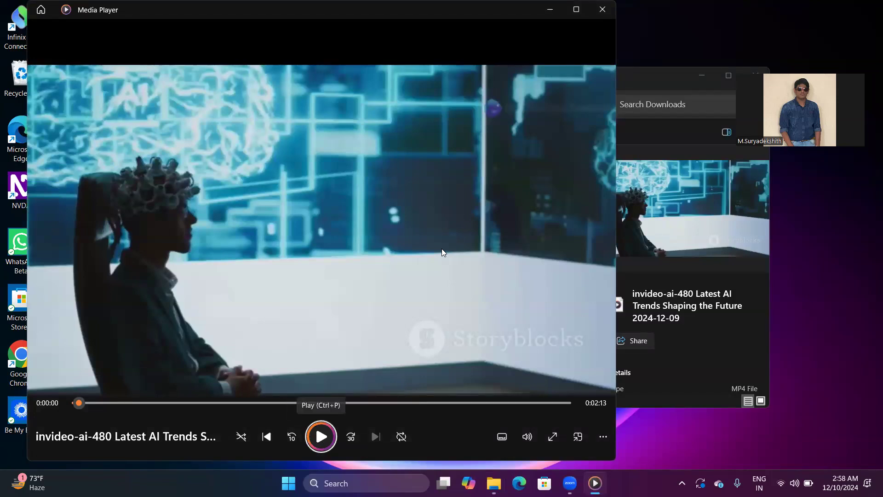
key(alt+Tab)
key(alt+Tab)
key(alt+Tab)
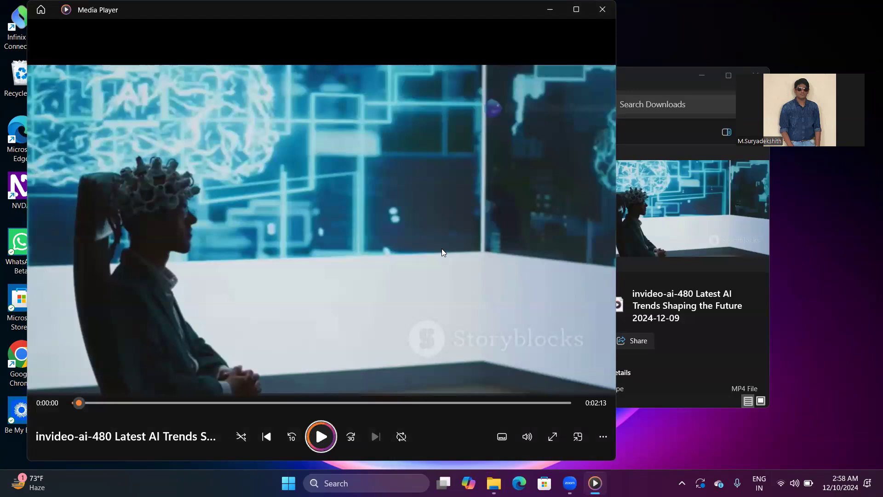
key(alt+F4)
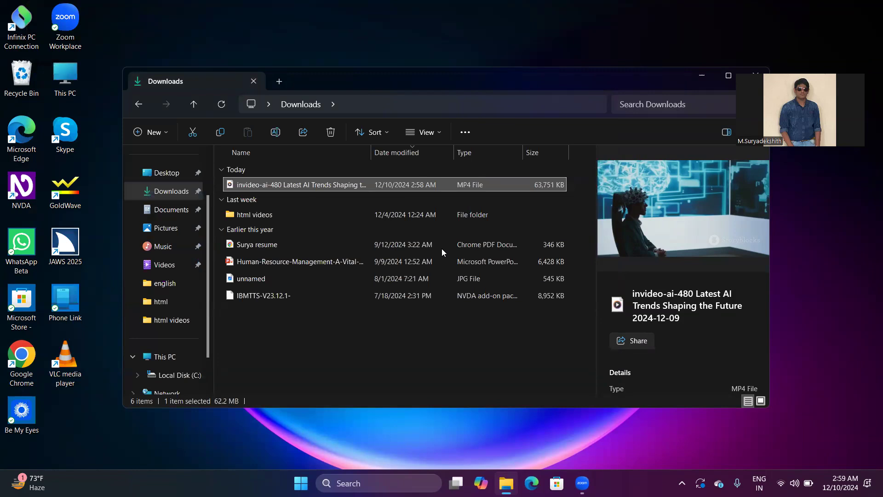
Open the selected AI trends video from the Downloads folder with VLC media player.
key(shift+F10)
key(Down)
key(Right)
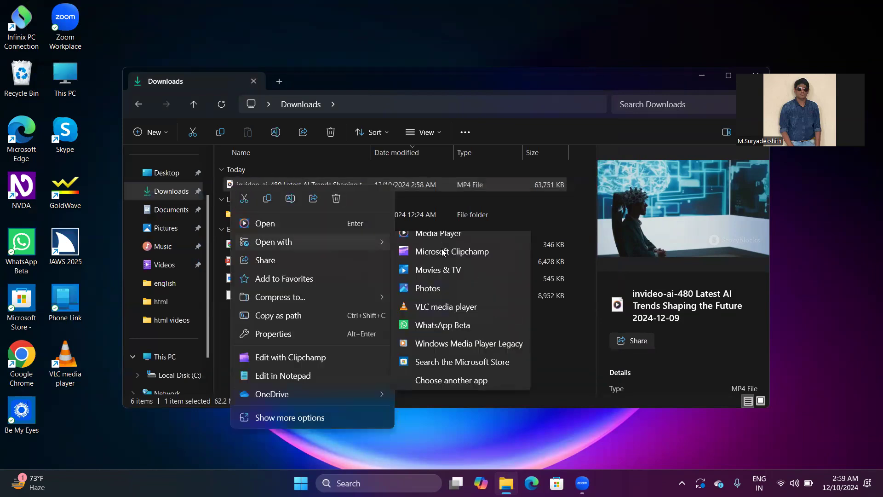
key(Down)
key(Down)
key(Down)
key(Down)
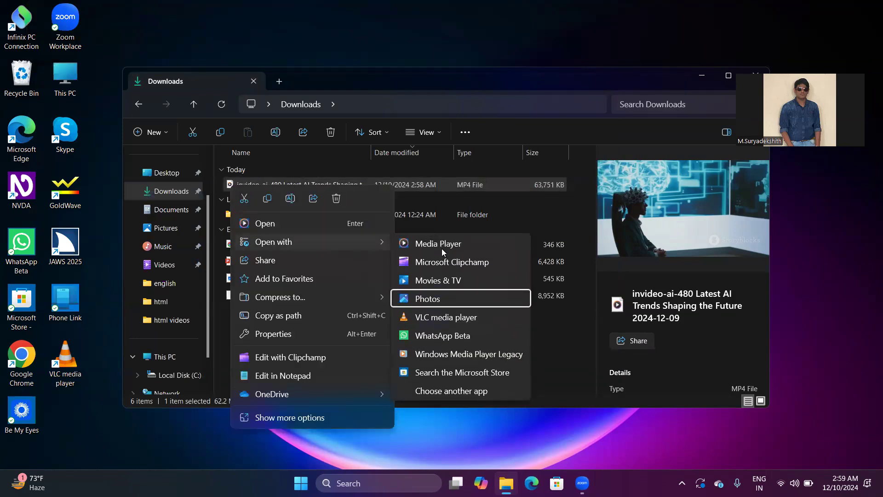
key(Return)
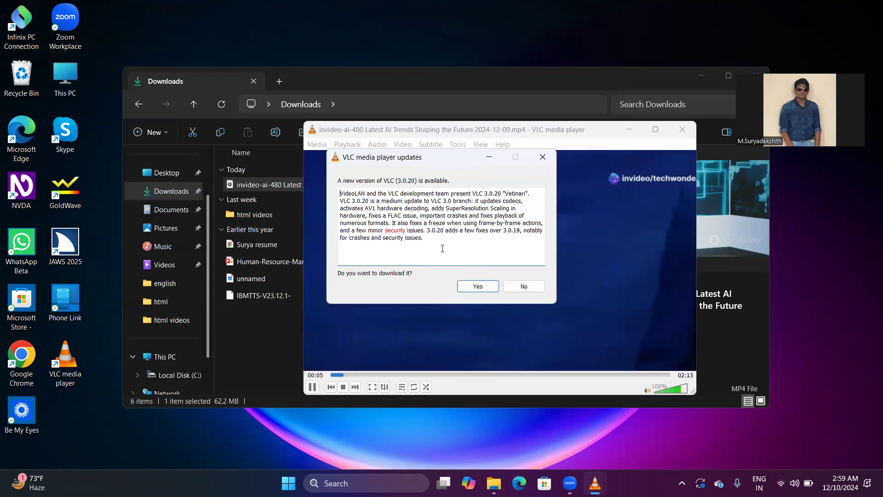
Start the VLC 3.0.20 update download and close VLC with the video paused.
key(Tab)
key(Return)
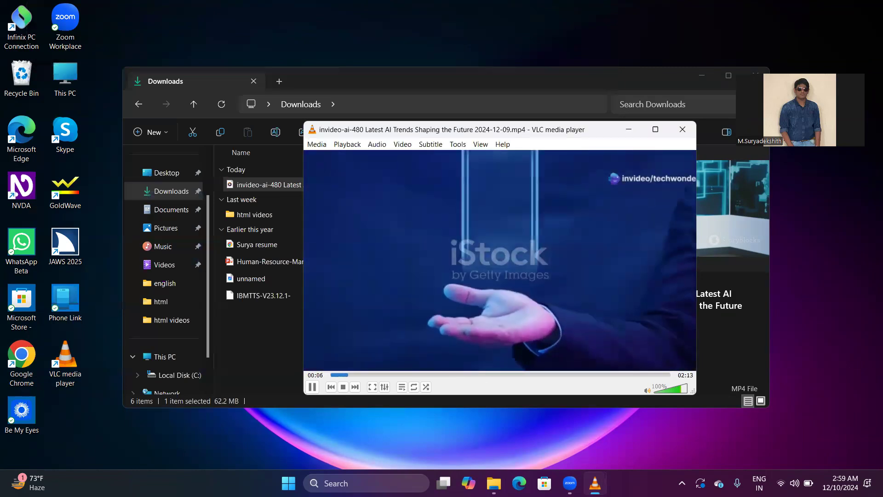
key(space)
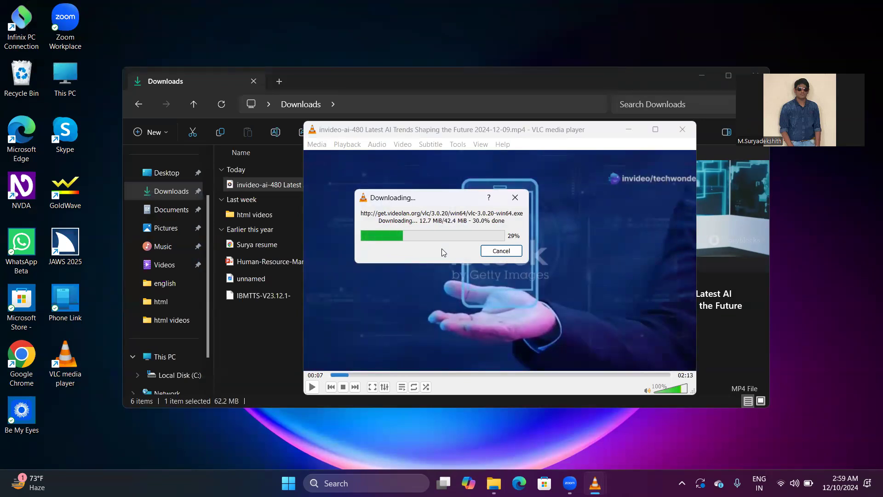
key(alt+F4)
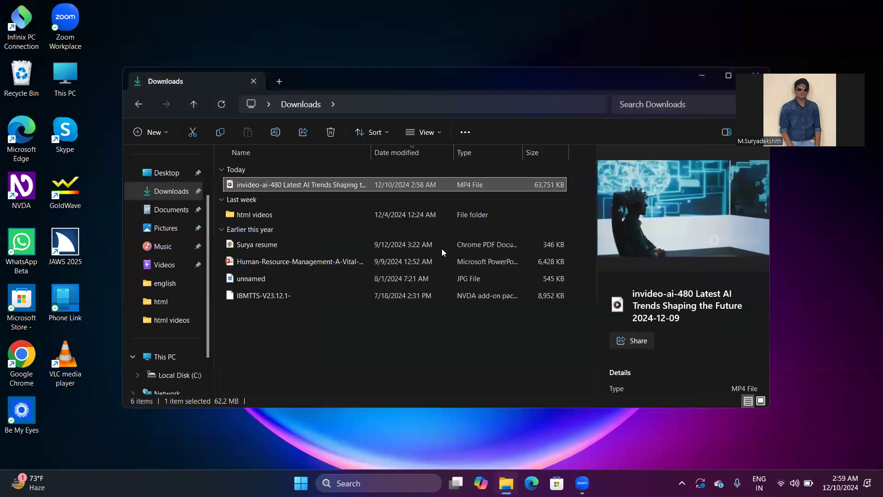
Reopen the AI trends video from Downloads with VLC media player, declining to send a crash report.
key(alt+Tab)
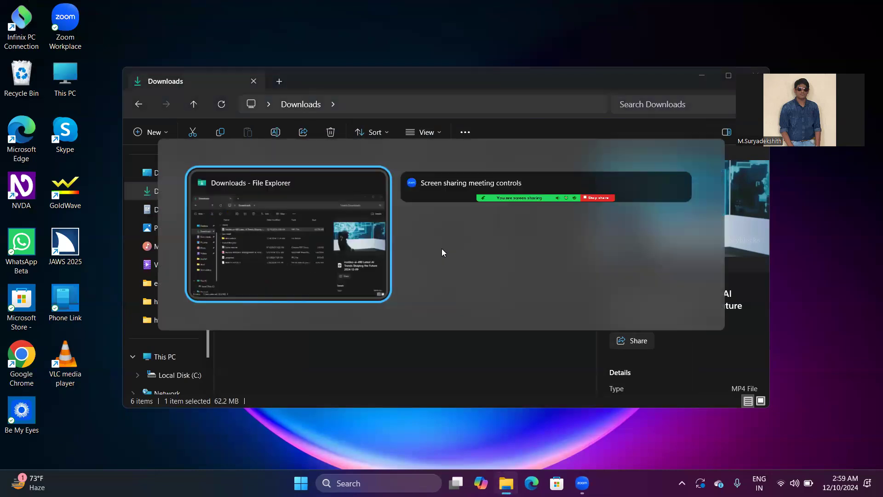
key(alt+Tab)
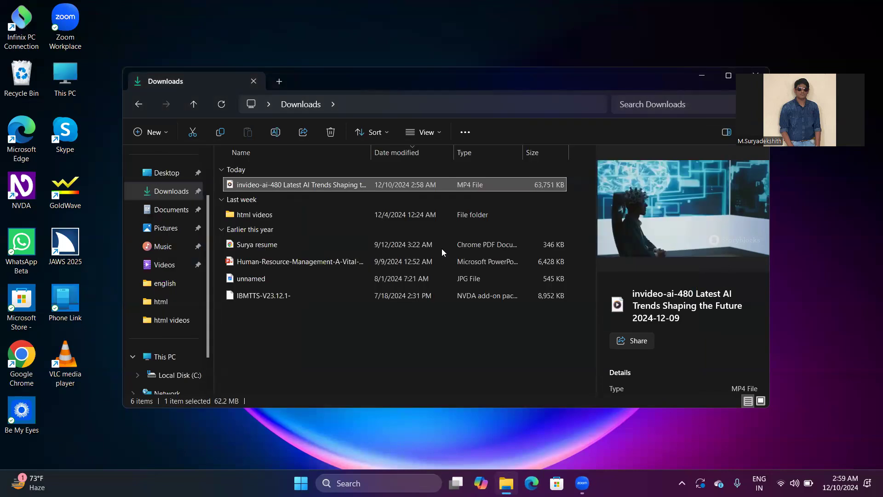
key(shift+F10)
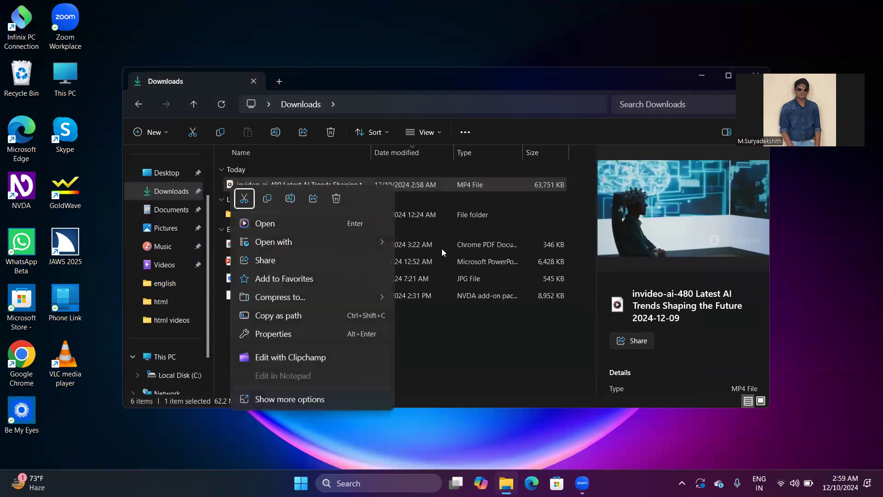
key(h)
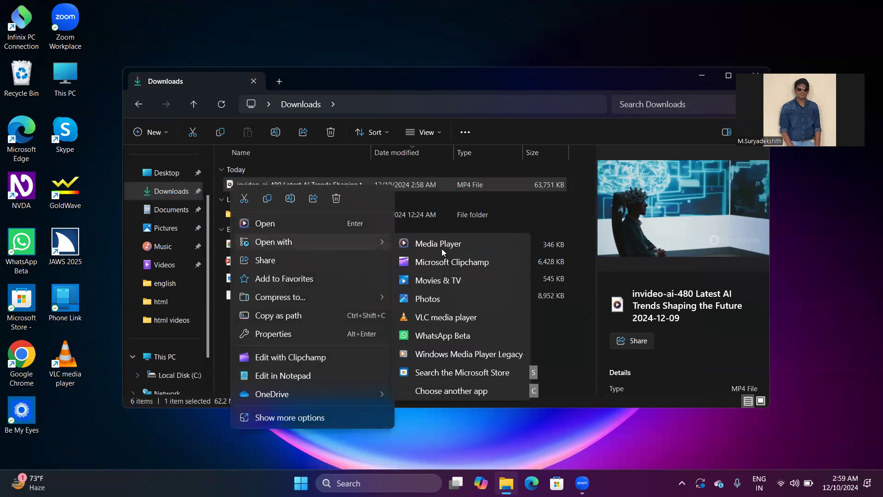
key(Down)
key(Down)
key(Down)
key(Down)
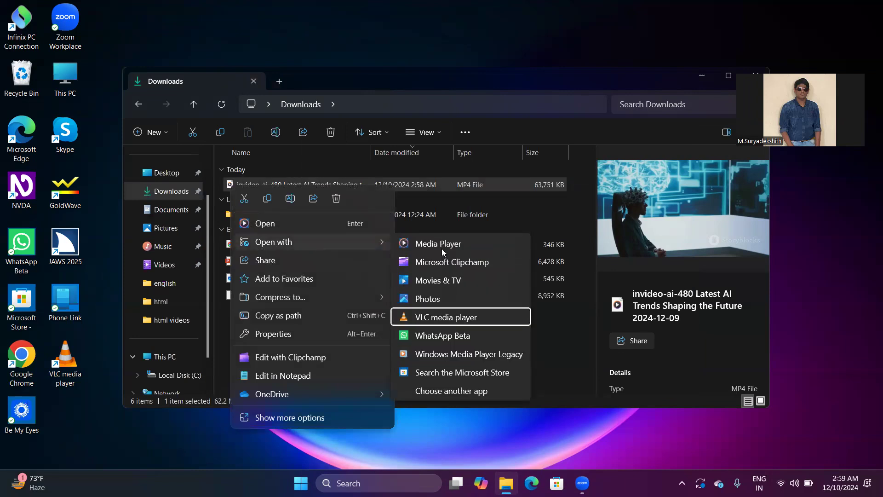
key(Return)
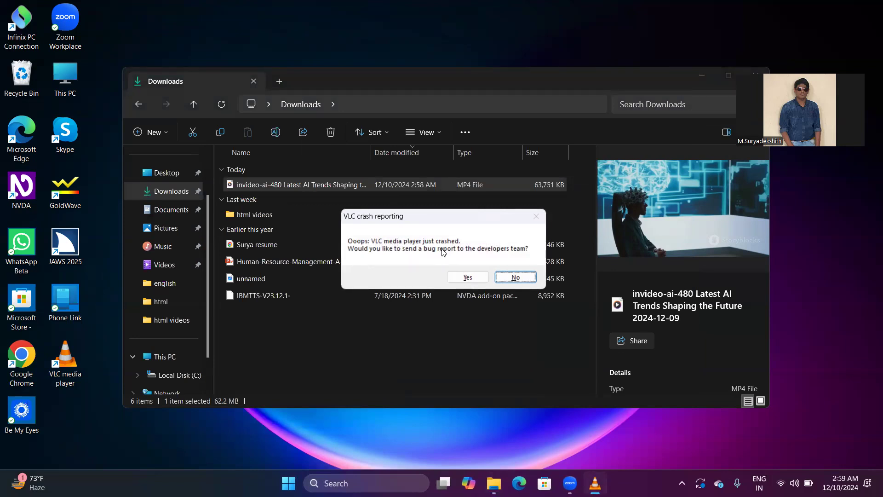
key(Return)
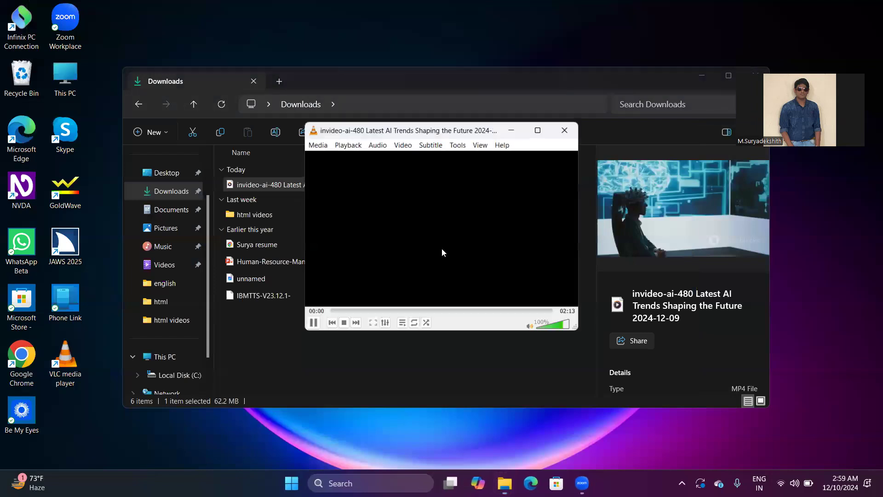
Pause the video at its beginning and maximize the VLC window.
key(space)
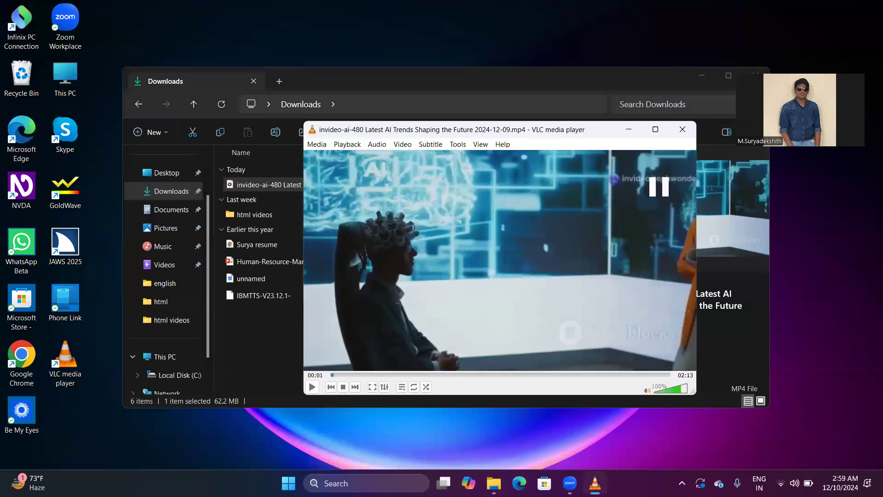
key(Left)
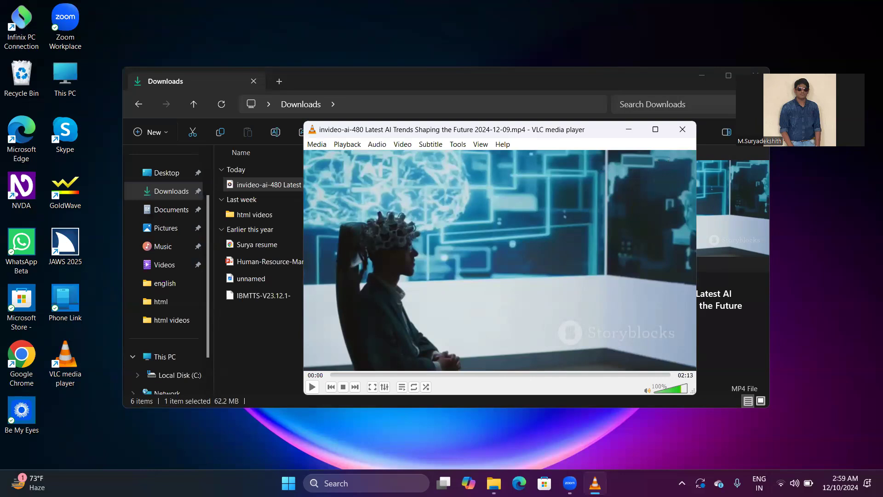
key(alt+space)
key(x)
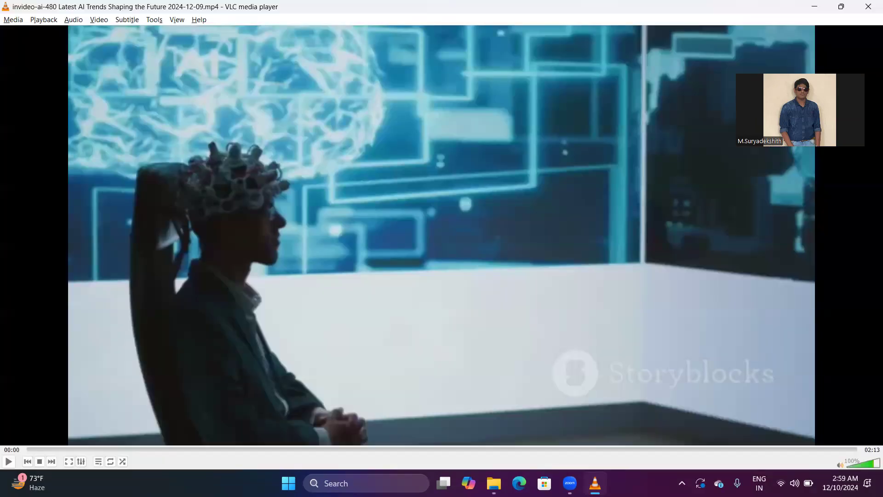
key(Left)
key(Left)
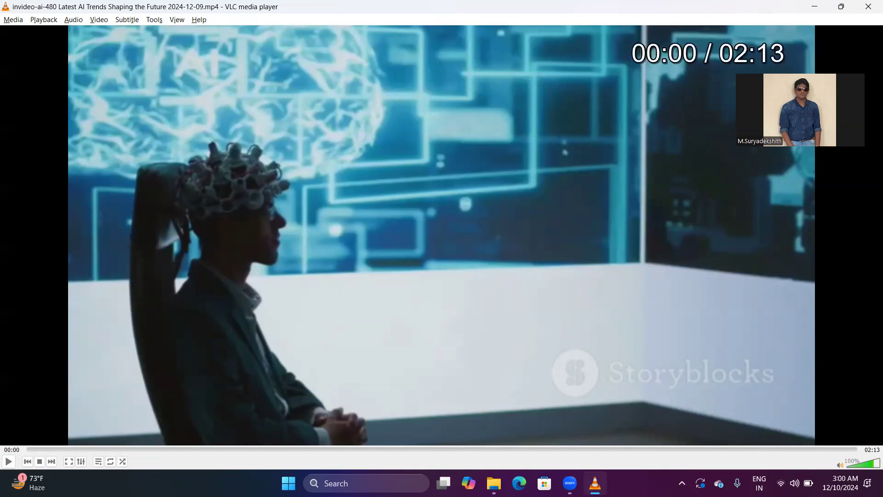
Play the AI trends video to the end and close both VLC and the Downloads window.
key(space)
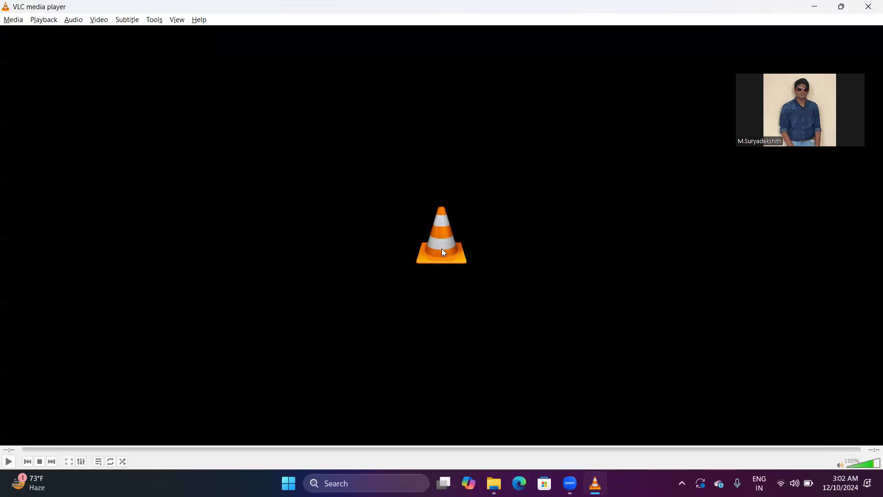
key(alt+F4)
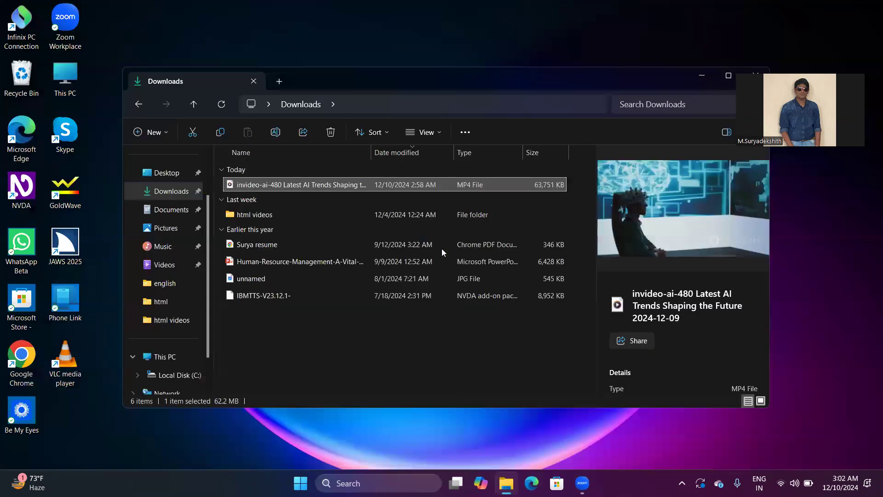
key(alt+F4)
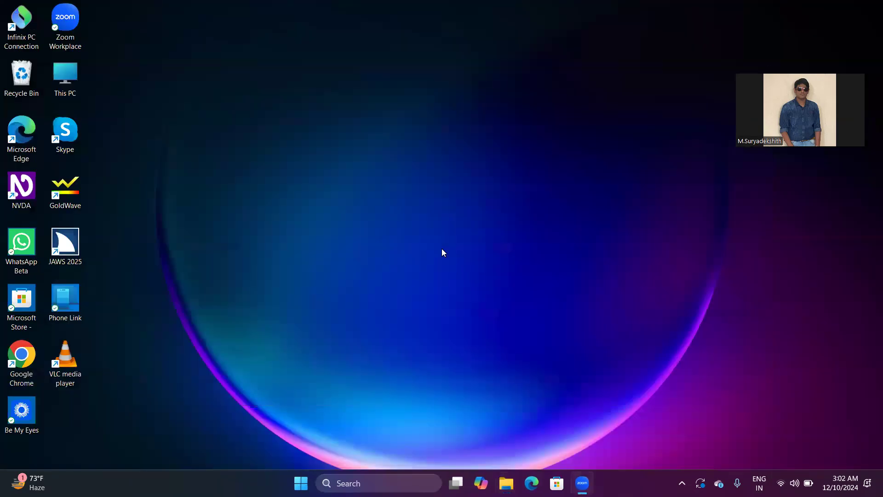